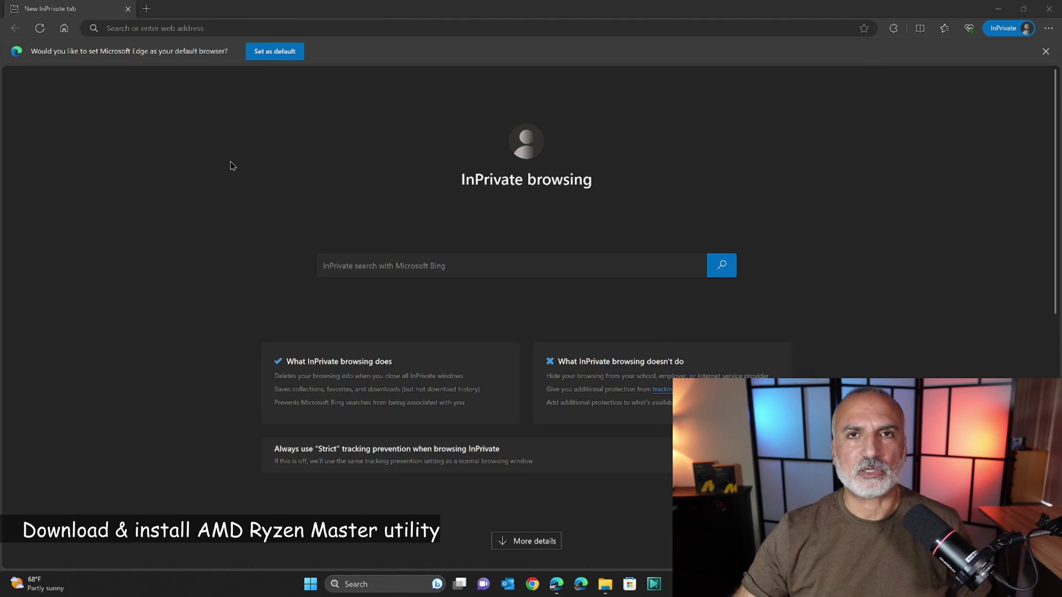
Go to the AMD website and search it for 'ryzen master'.
click(217, 29)
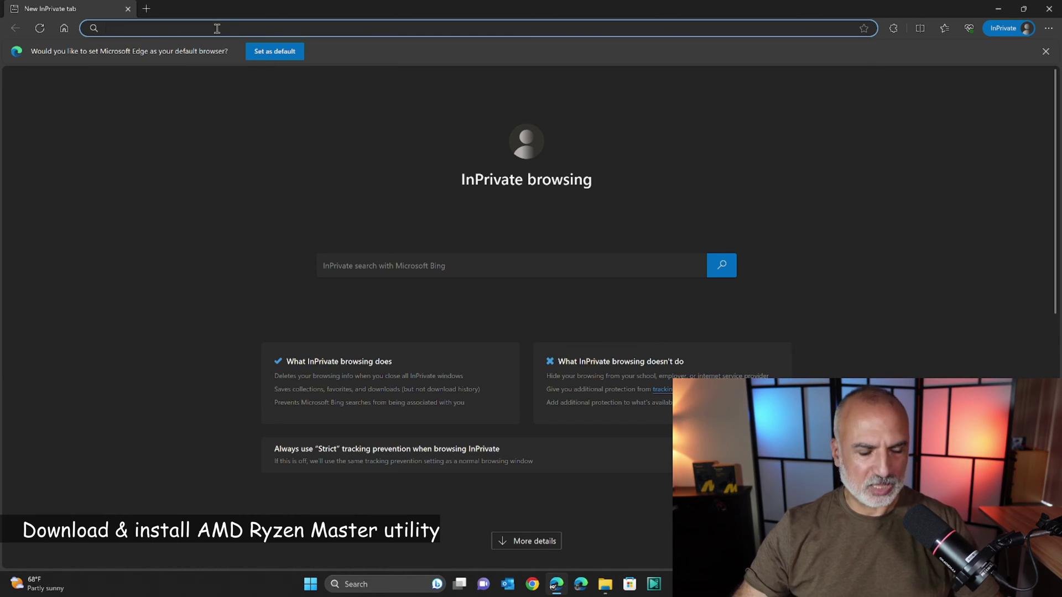
text(amd)
key(Return)
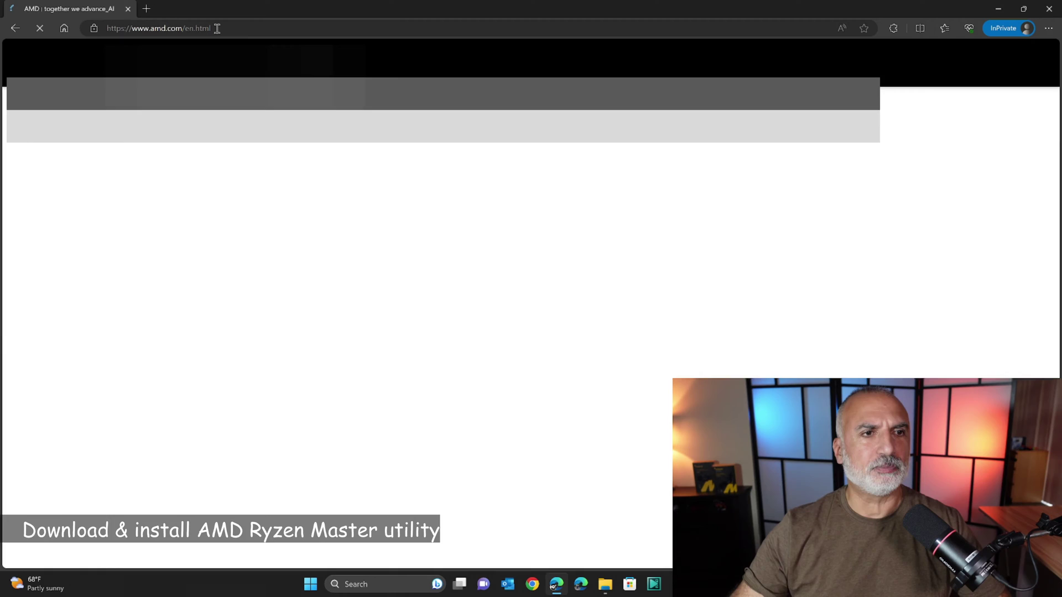
click(967, 62)
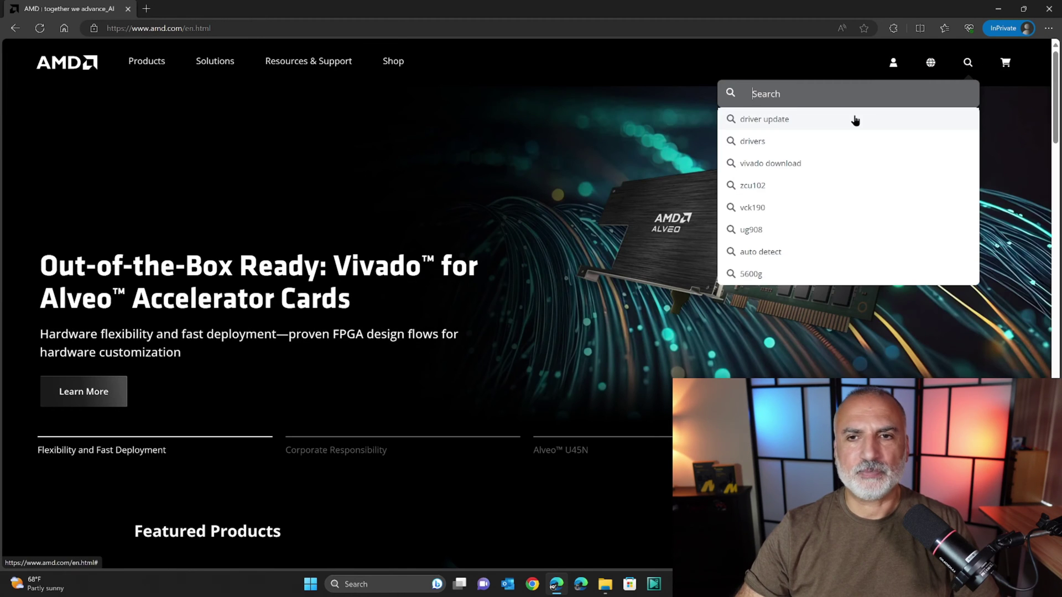
text(ry)
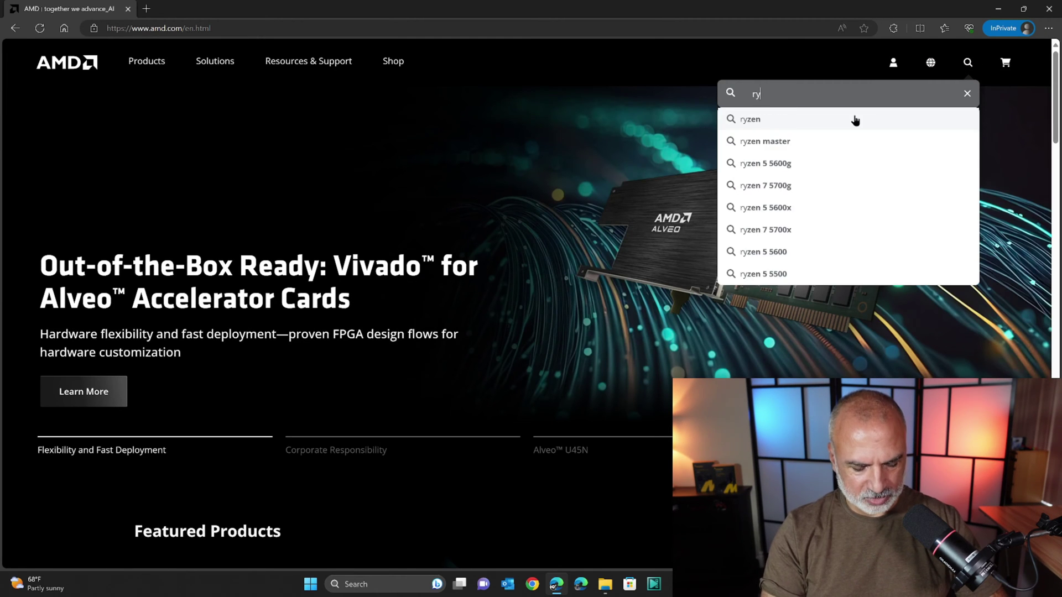
text(zen master)
key(Return)
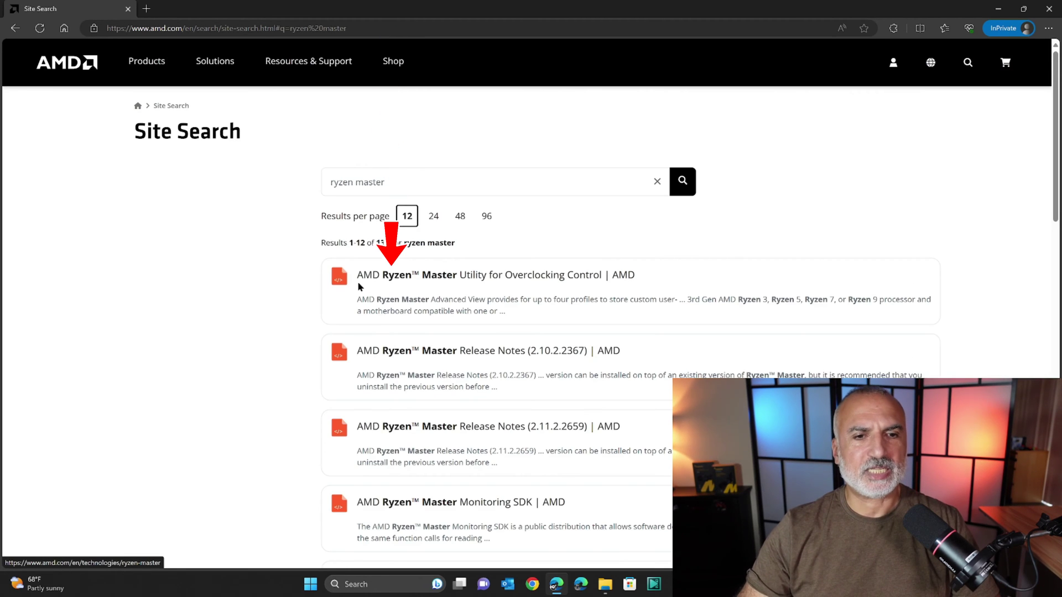
From the Ryzen Master utility page, download and save amd-ryzen-master.exe, then close Edge.
click(469, 276)
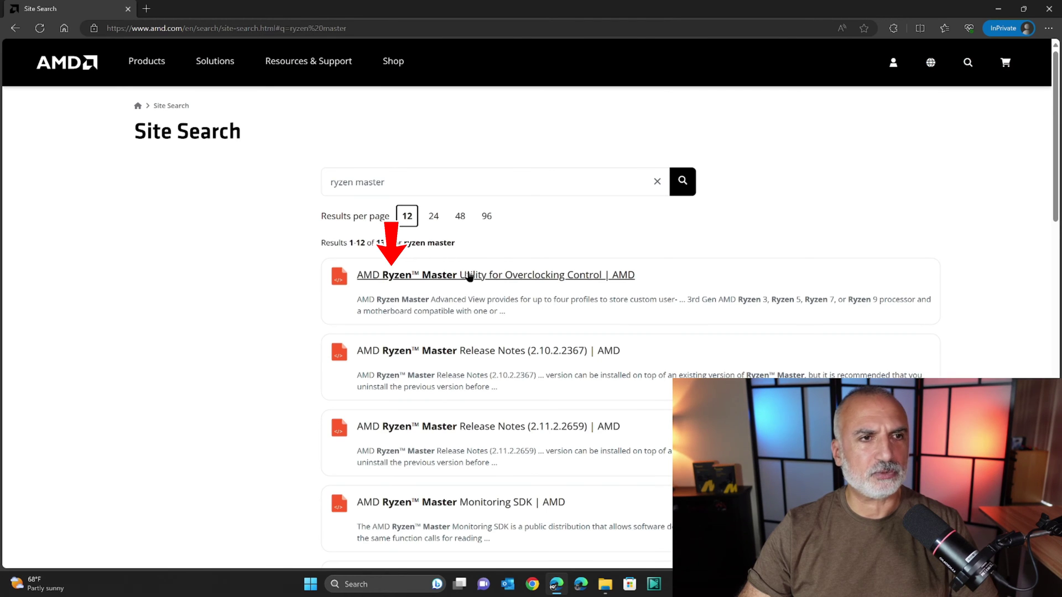
scroll(221, 321, down, 6)
scroll(105, 314, down, 18)
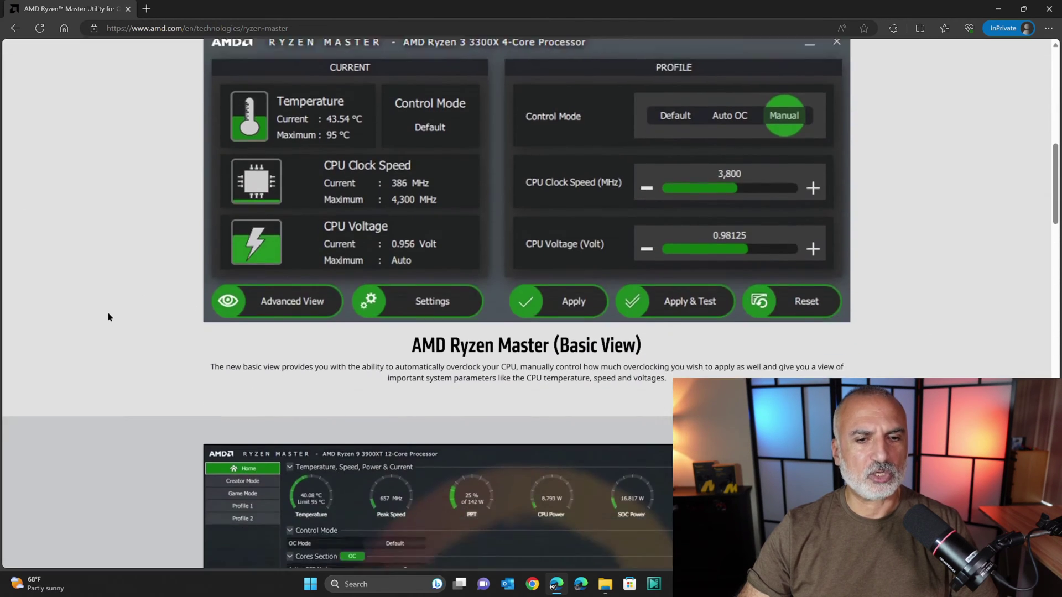
scroll(102, 311, down, 15)
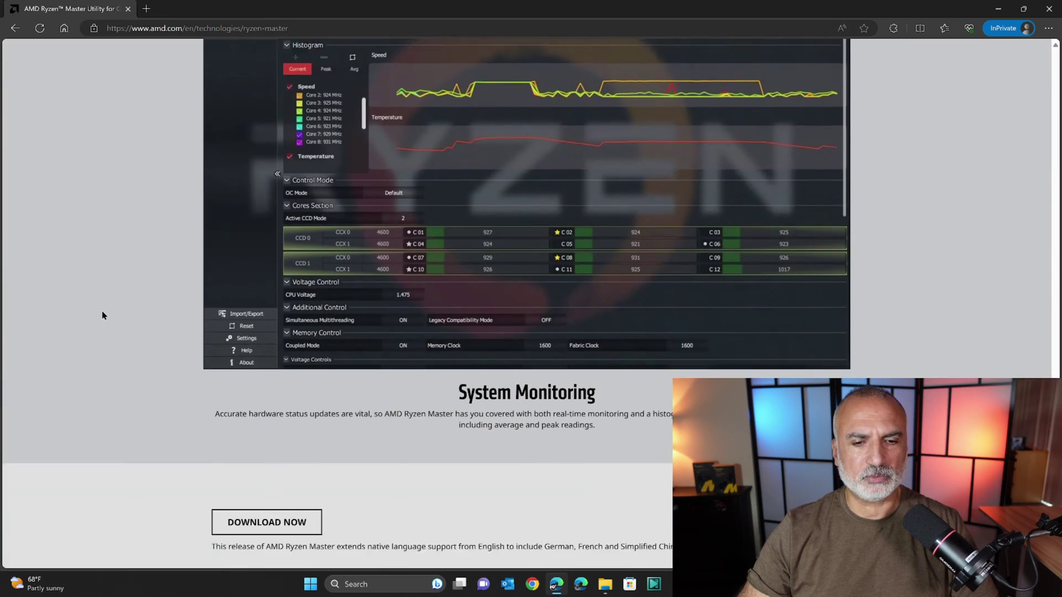
click(258, 224)
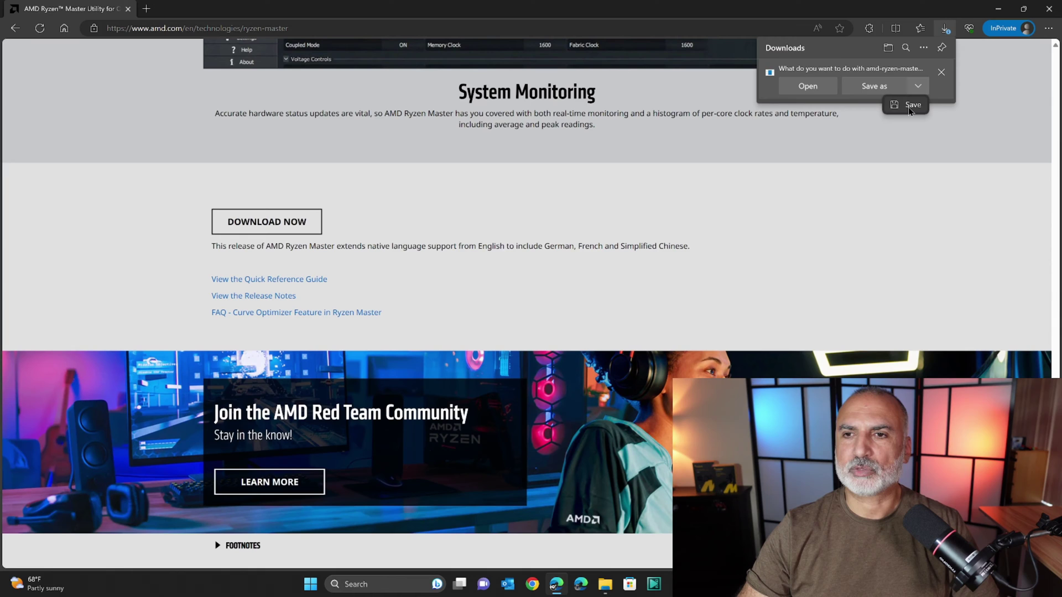
click(906, 105)
click(864, 187)
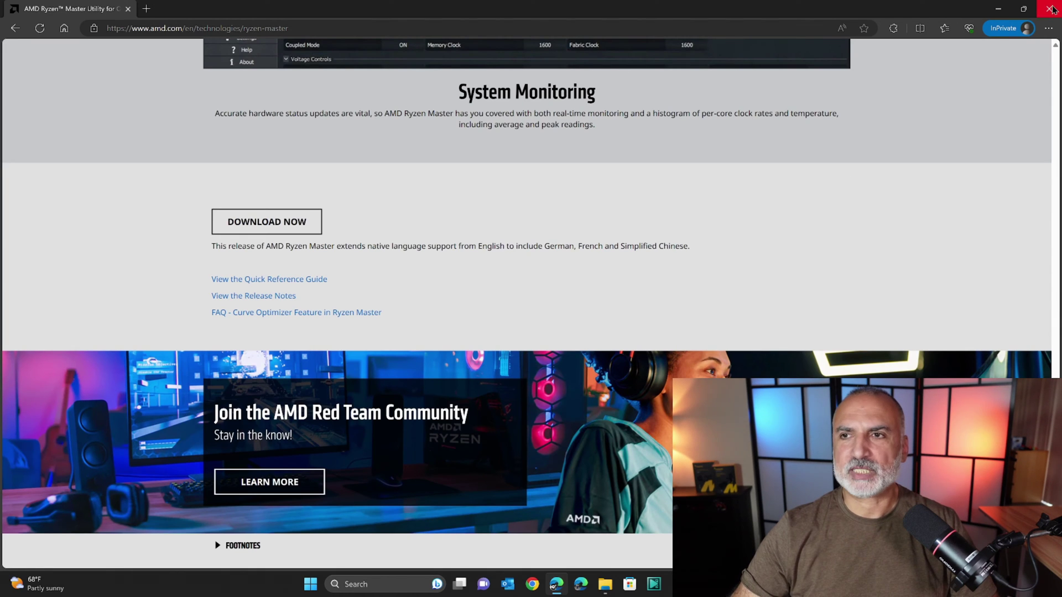
click(1049, 9)
Run amd-ryzen-master.exe from Downloads with administrator approval, then close File Explorer.
click(605, 586)
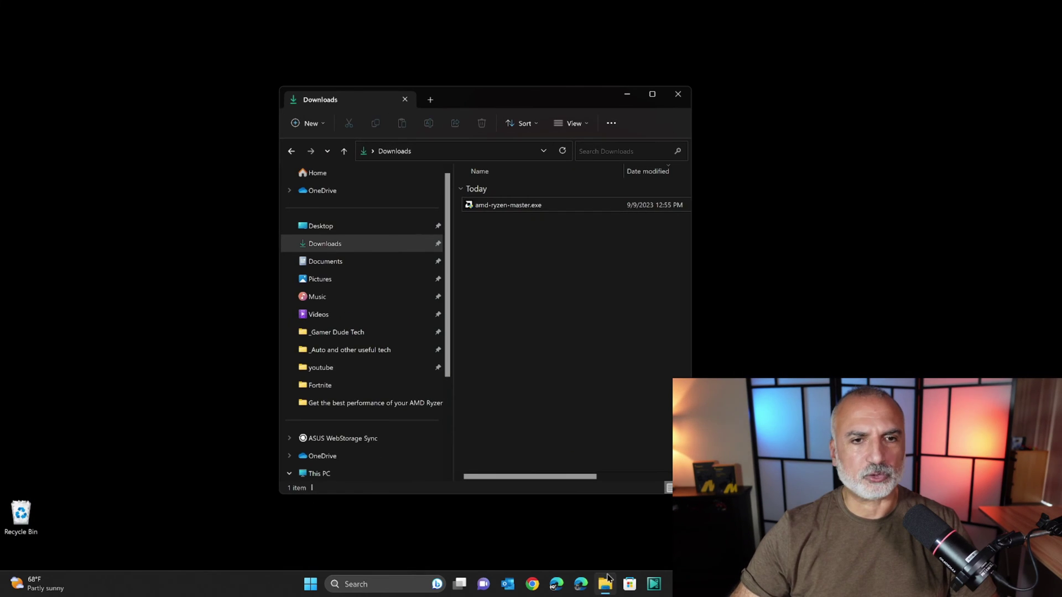
double_click(500, 207)
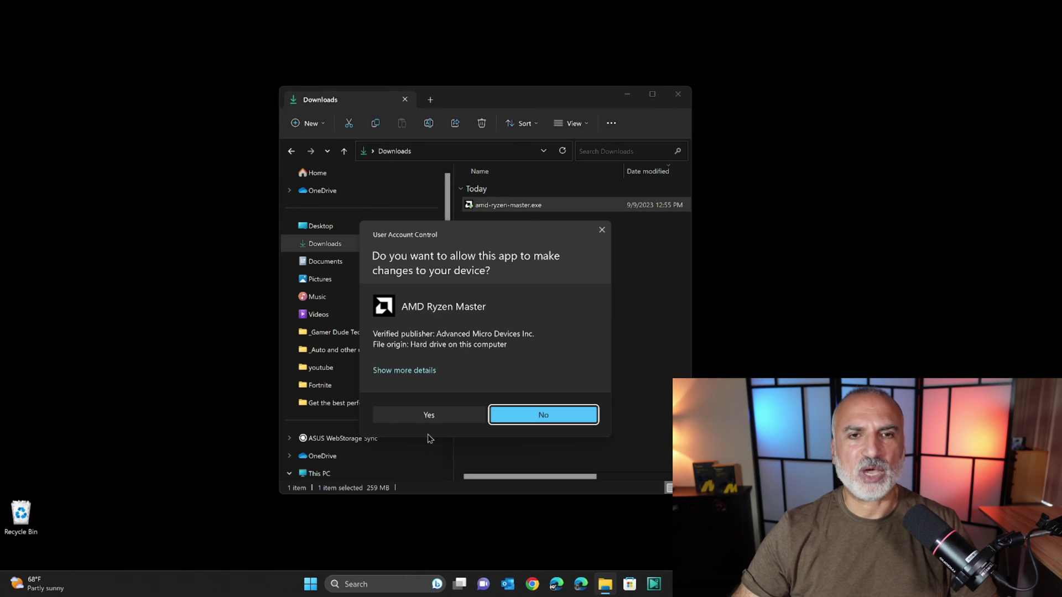
click(430, 420)
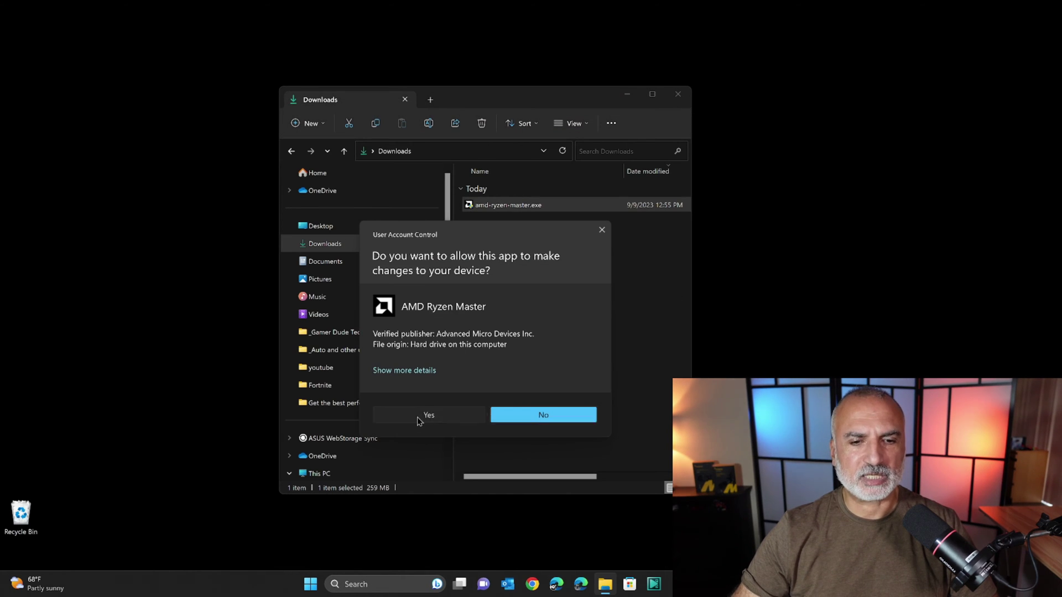
click(677, 95)
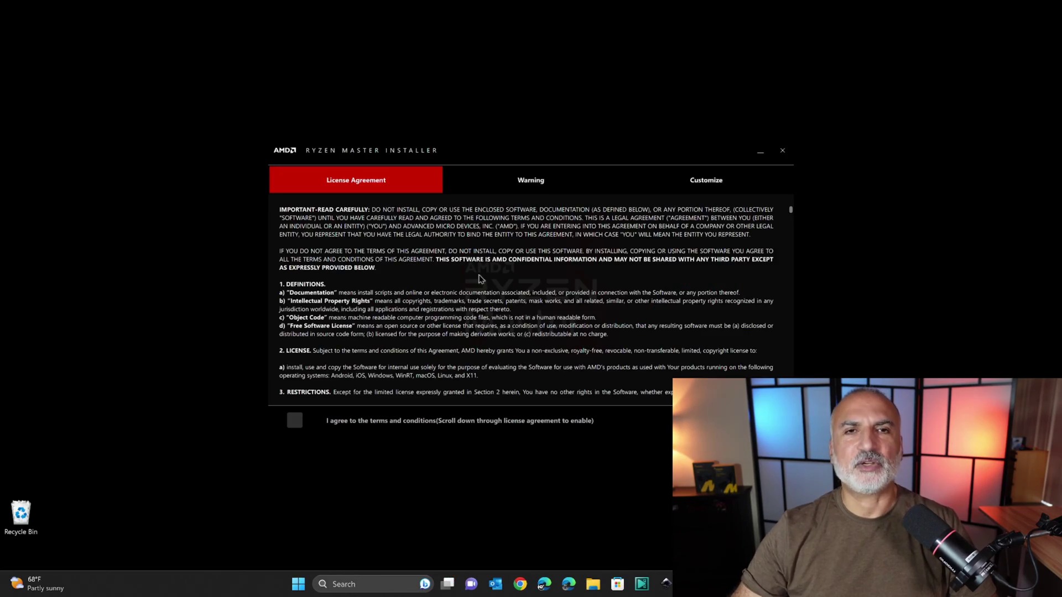
Read to the end of the license, agree to the terms, and install Ryzen Master.
scroll(481, 279, down, 15)
scroll(457, 260, down, 20)
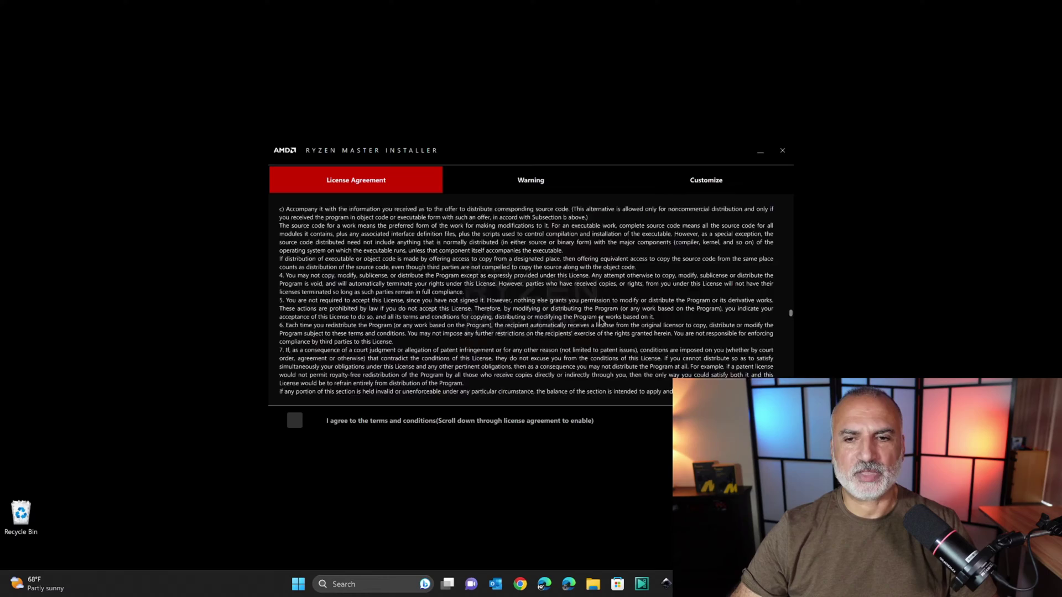
scroll(344, 308, down, 5)
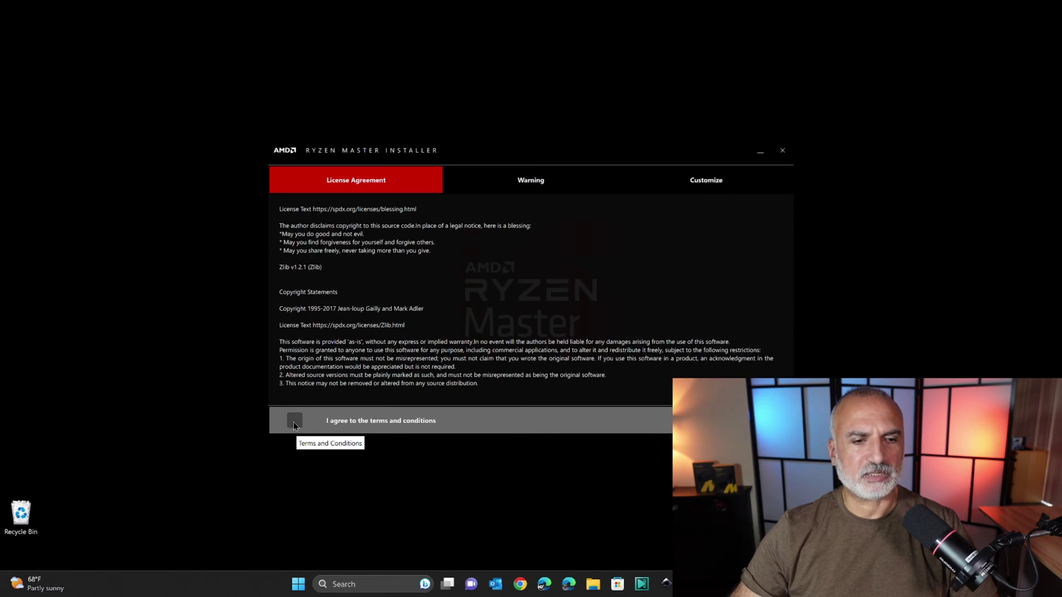
click(294, 421)
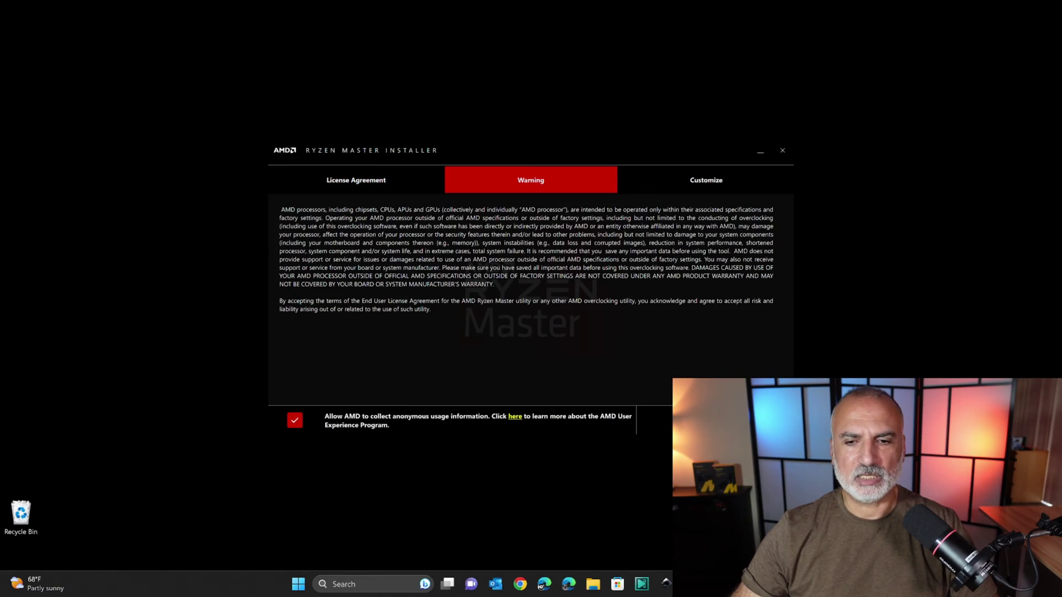
click(655, 420)
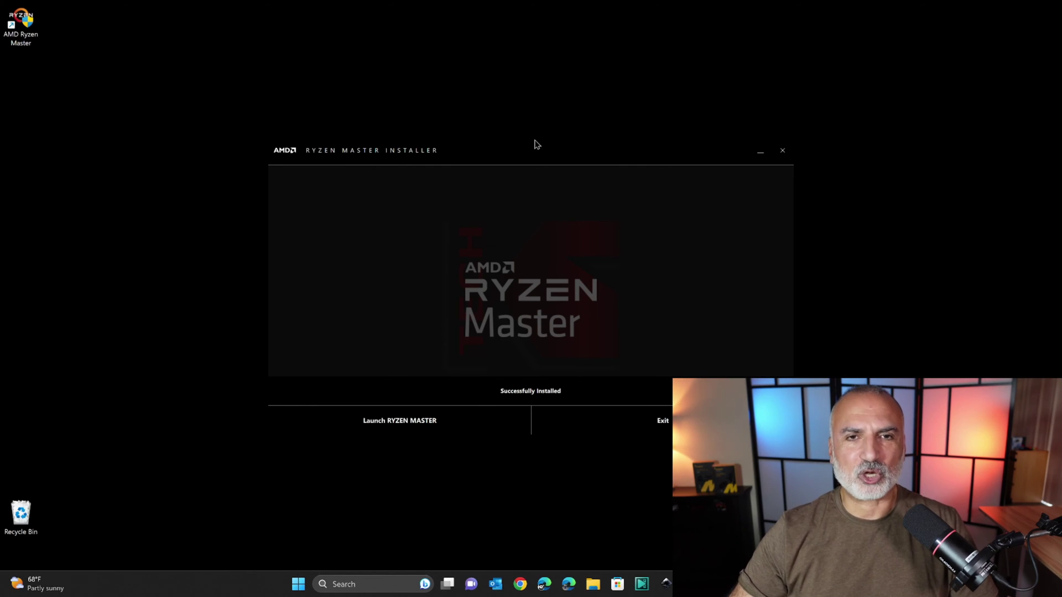
Launch the newly installed Ryzen Master and accept its overclocking warning.
click(400, 427)
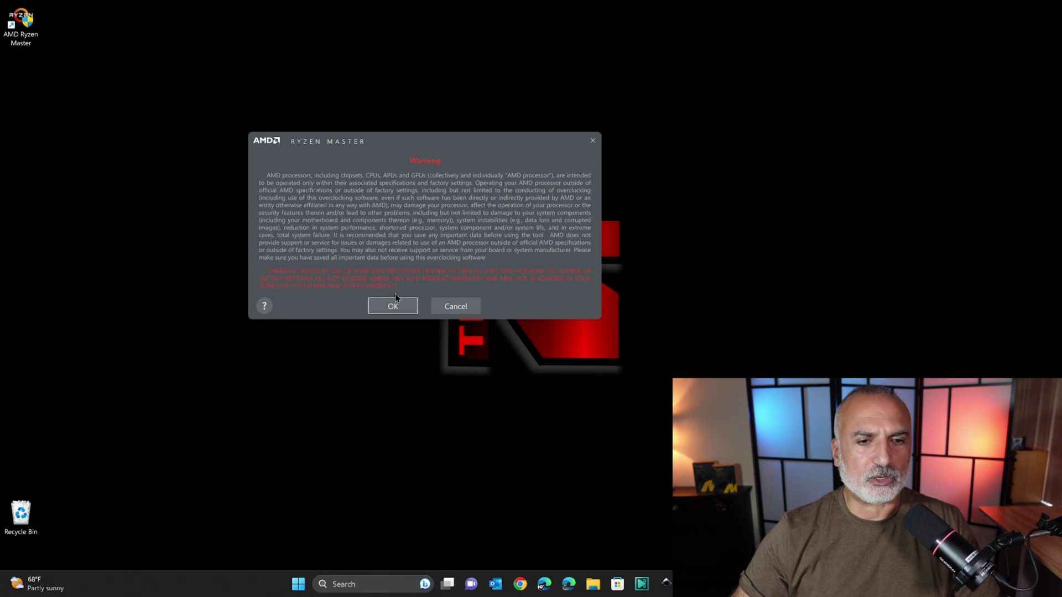
click(392, 312)
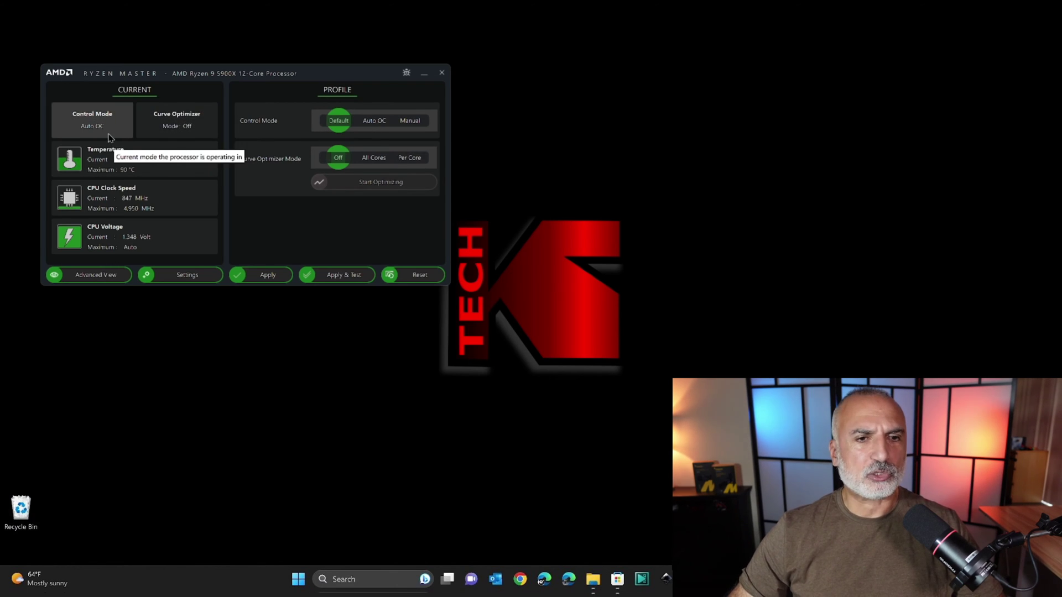
Start an All Cores Curve Optimizer tuning run, accepting that the system will restart.
click(374, 158)
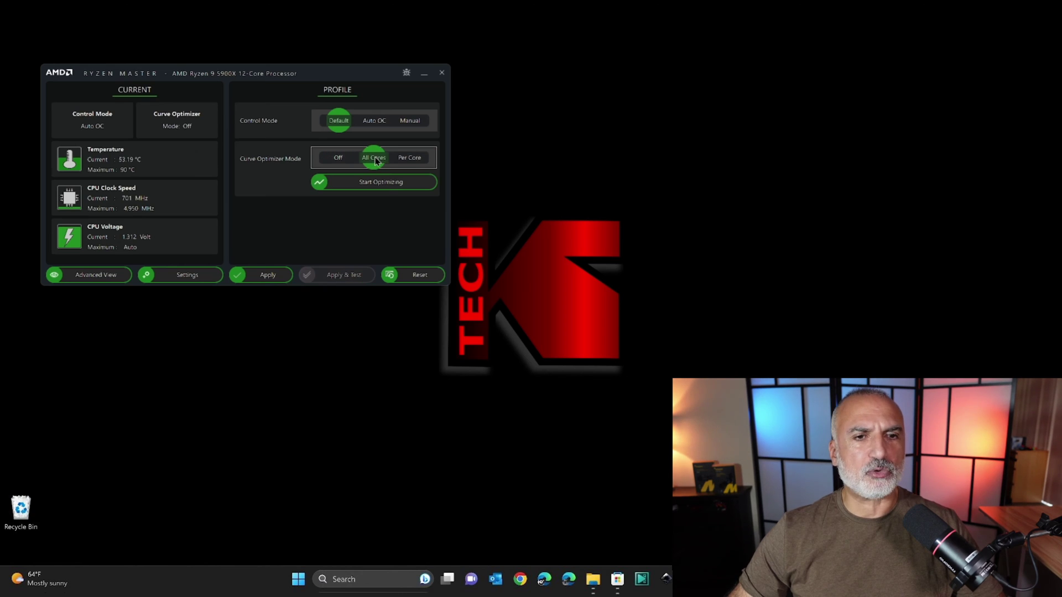
click(379, 188)
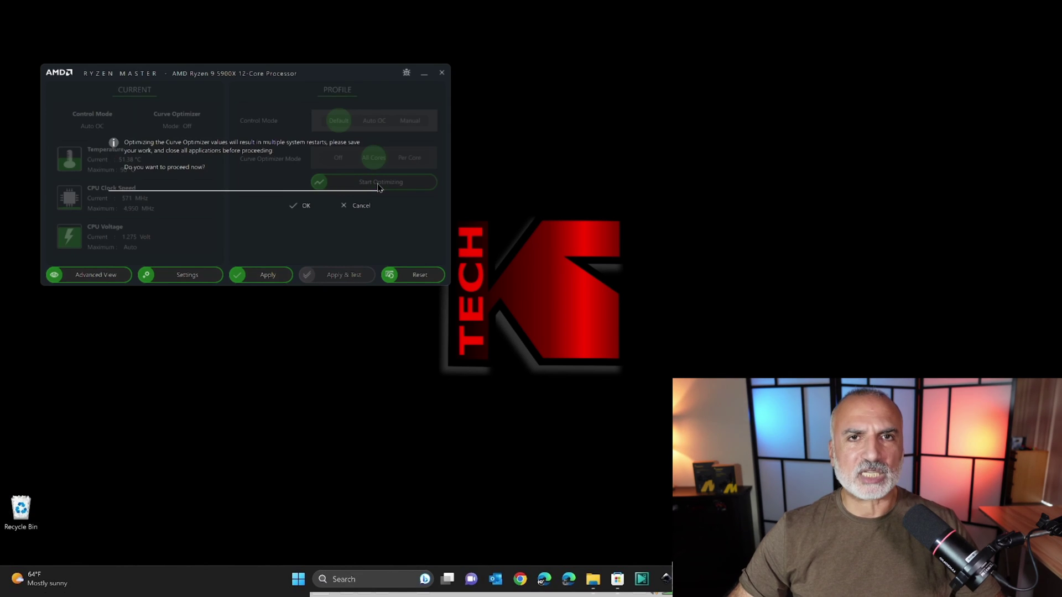
click(304, 206)
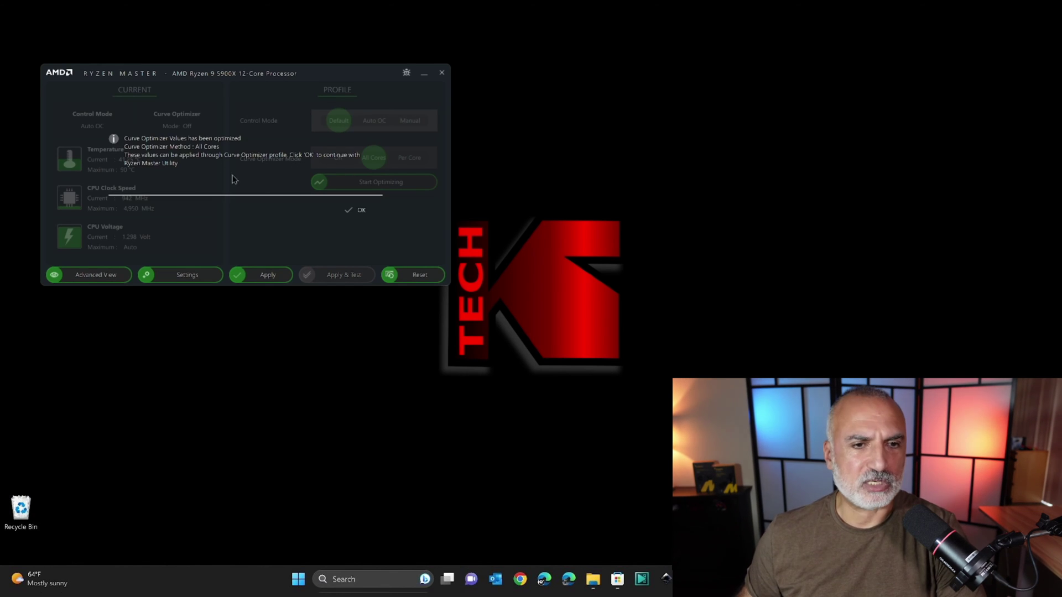
Apply the optimized all-core Curve Optimizer profile (value -30), then close Ryzen Master.
click(360, 213)
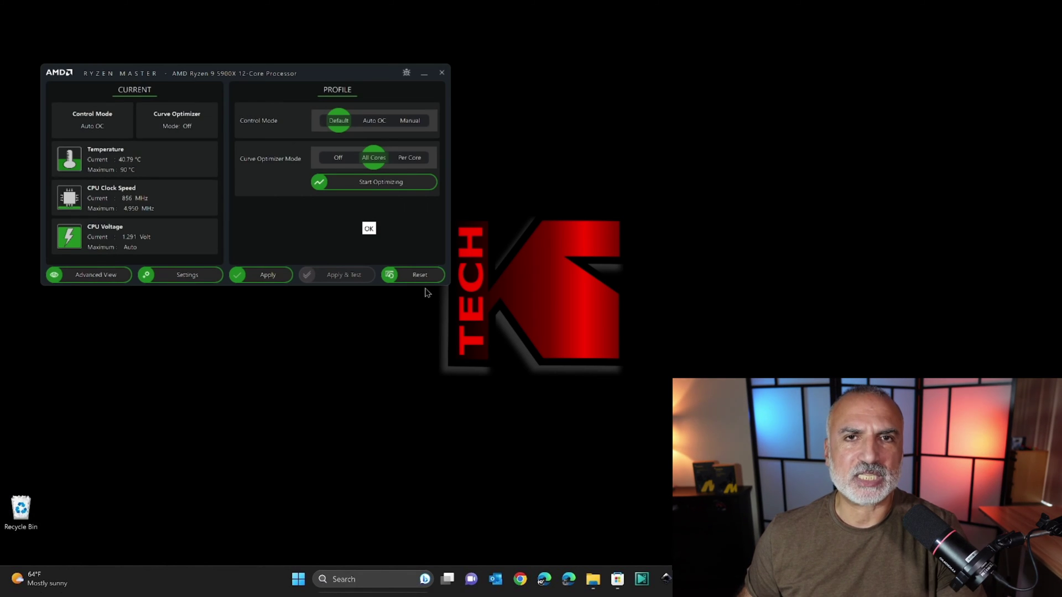
click(262, 276)
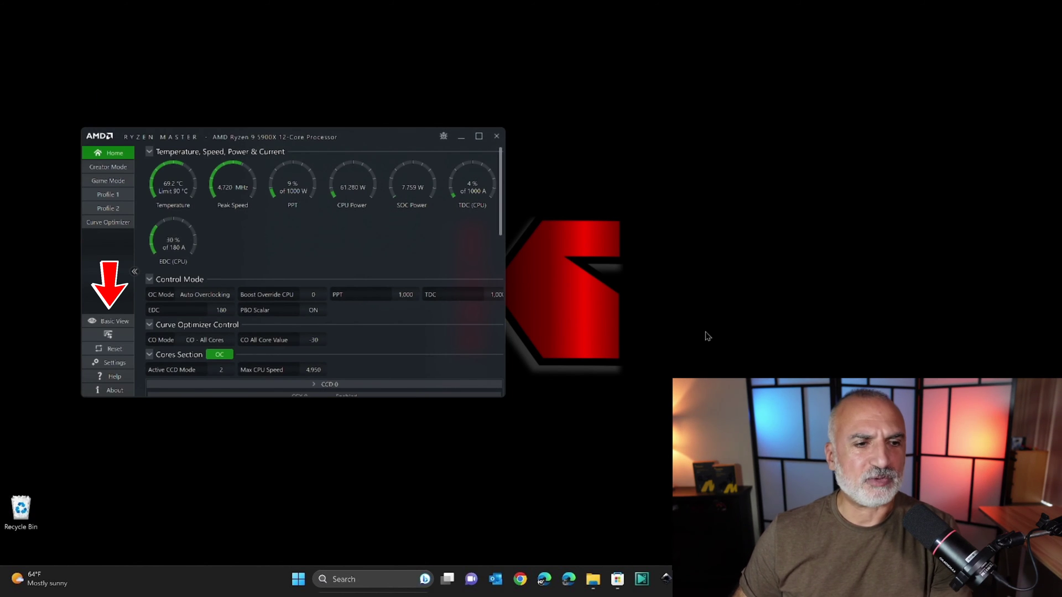
click(105, 321)
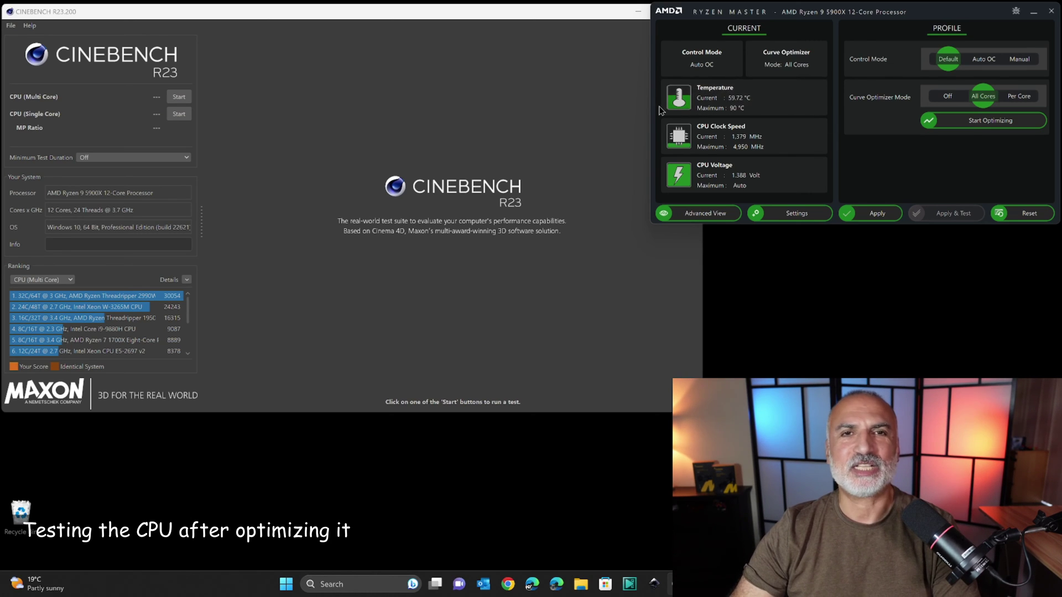
Start a Cinebench R23 multi-core run with a 5-minute minimum duration, watching Ryzen Master.
click(132, 158)
click(133, 205)
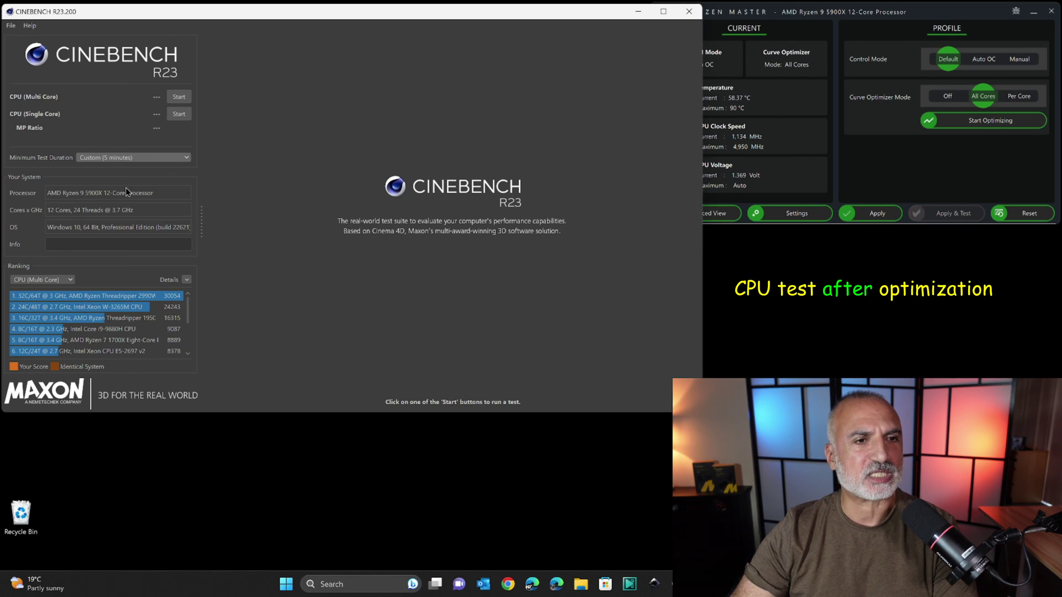
click(177, 98)
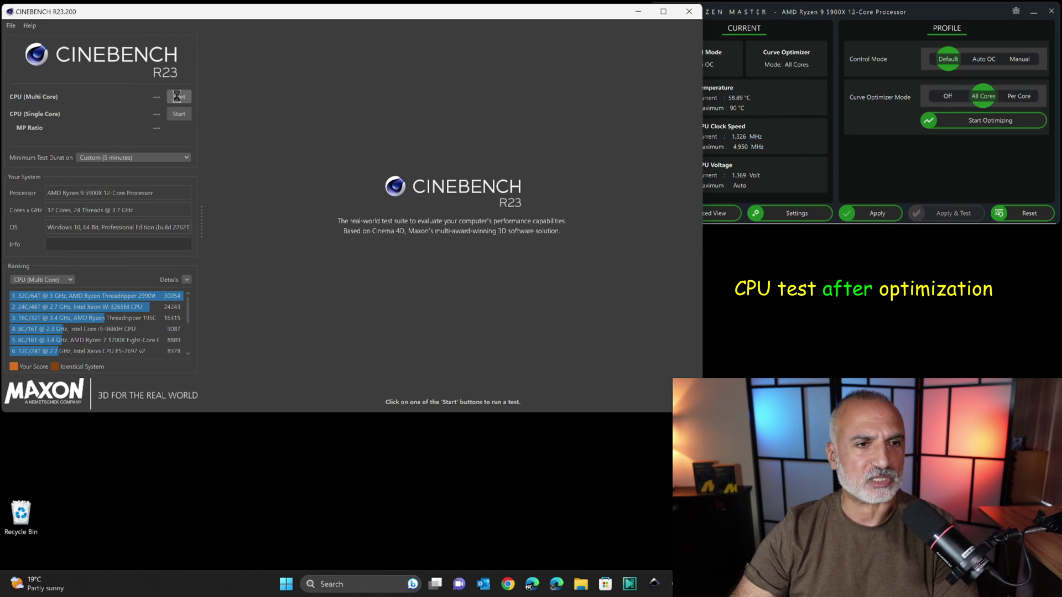
click(894, 15)
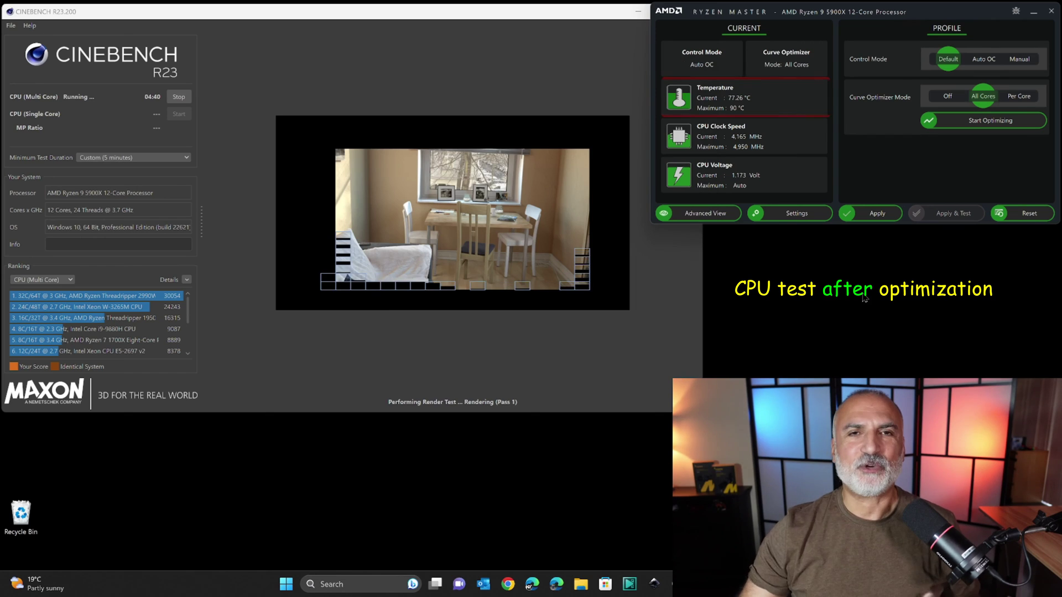